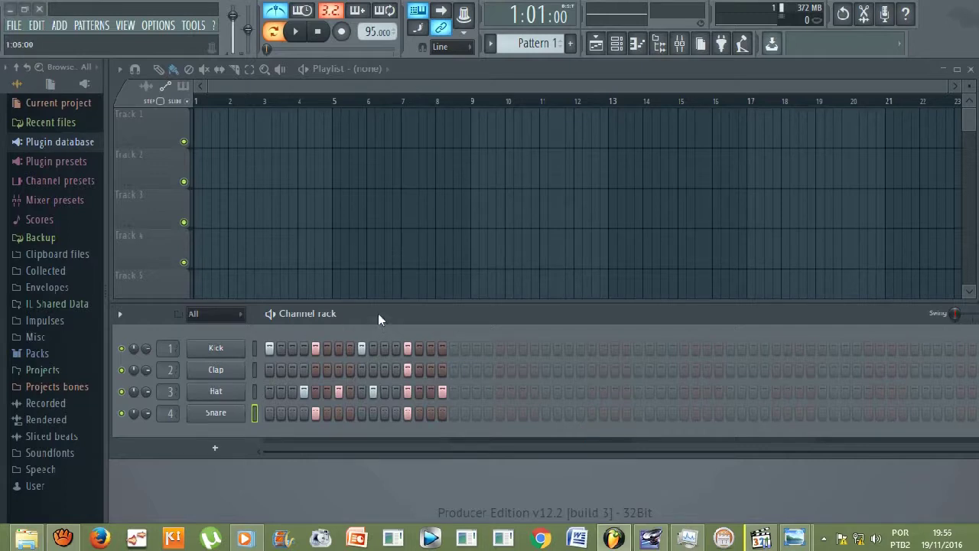
# Step: Preview the drum pattern, and move the channel rack lower to give the playlist more height
pyautogui.press('space')
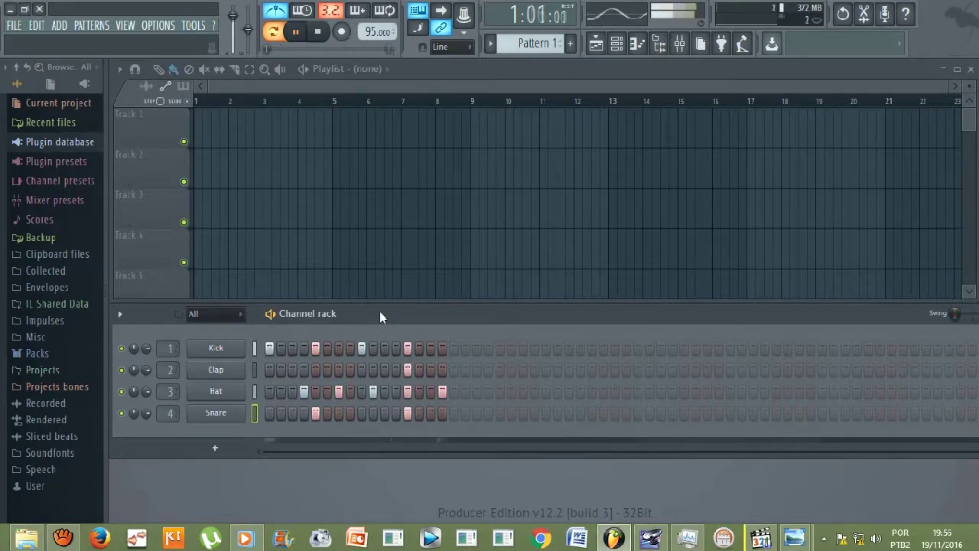
pyautogui.click(318, 34)
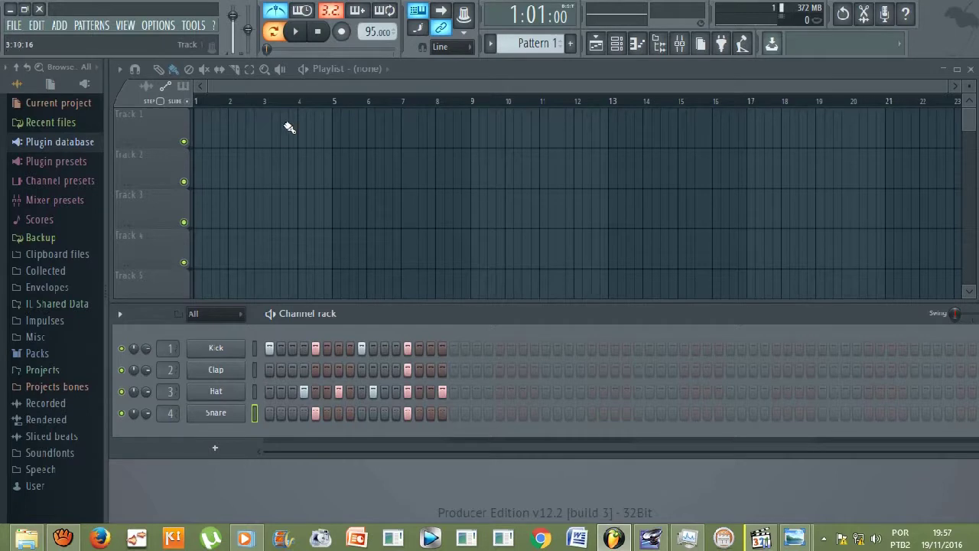
pyautogui.moveTo(403, 323); pyautogui.dragTo(408, 385)
pyautogui.moveTo(190, 301); pyautogui.dragTo(191, 362)
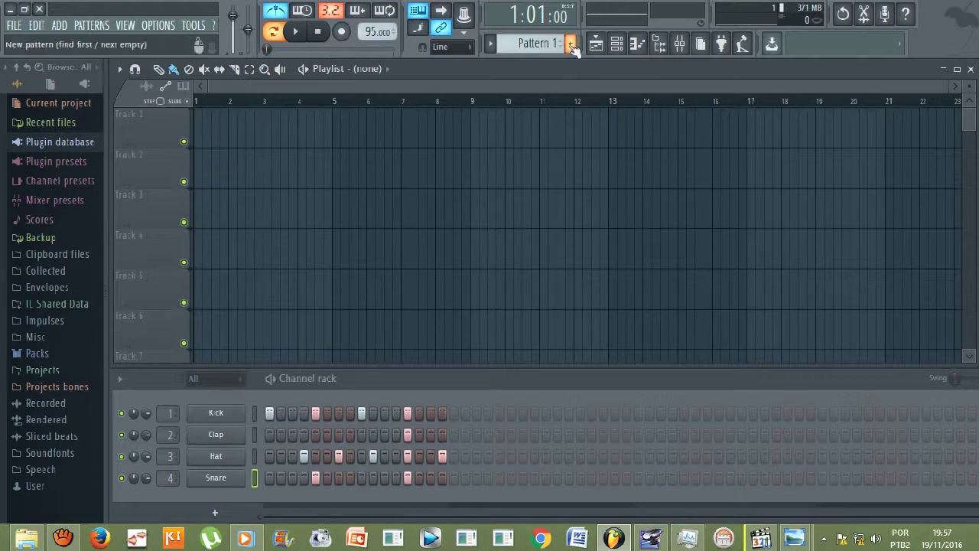
# Step: Rename Pattern 1 as "beat 1" and give it a yellow-green colour
pyautogui.click(493, 46)
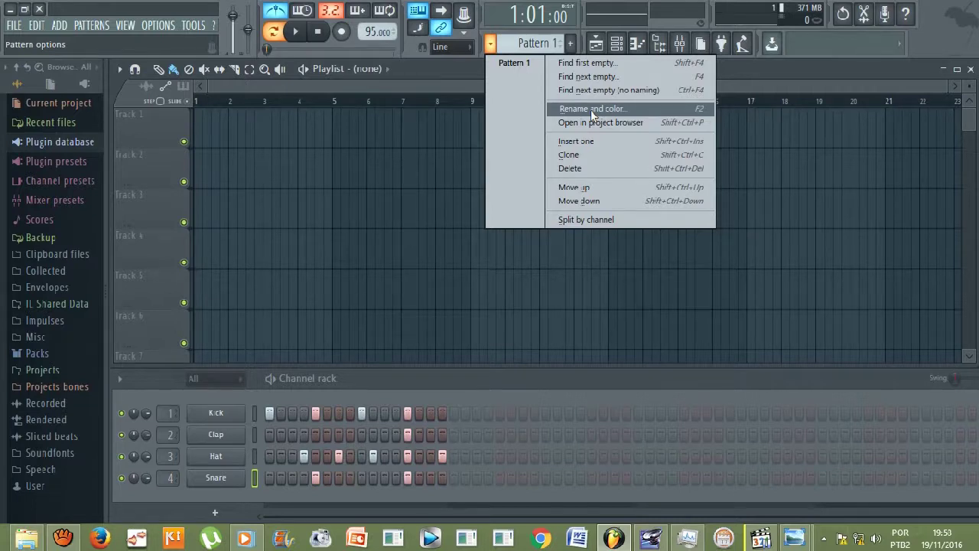
pyautogui.click(592, 111)
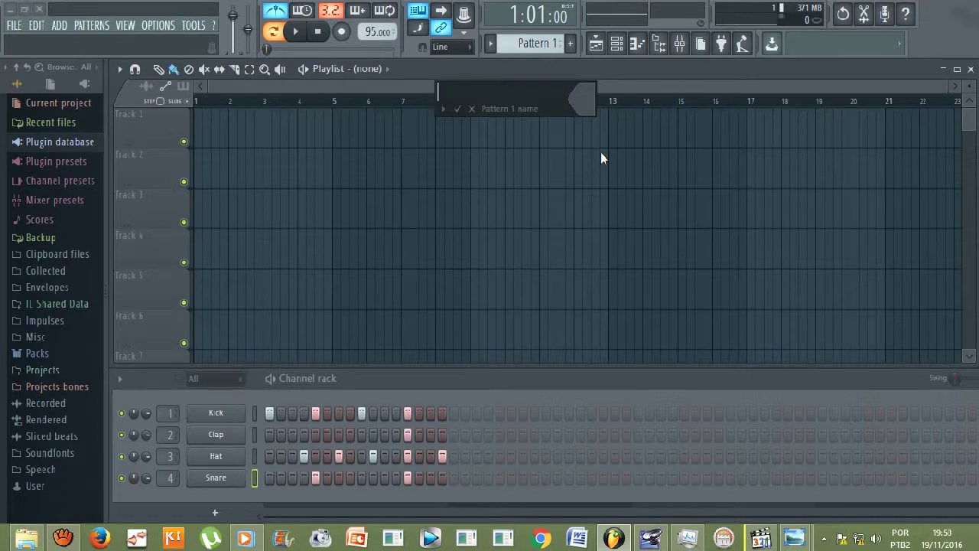
pyautogui.write('beat 1')
pyautogui.click(586, 100)
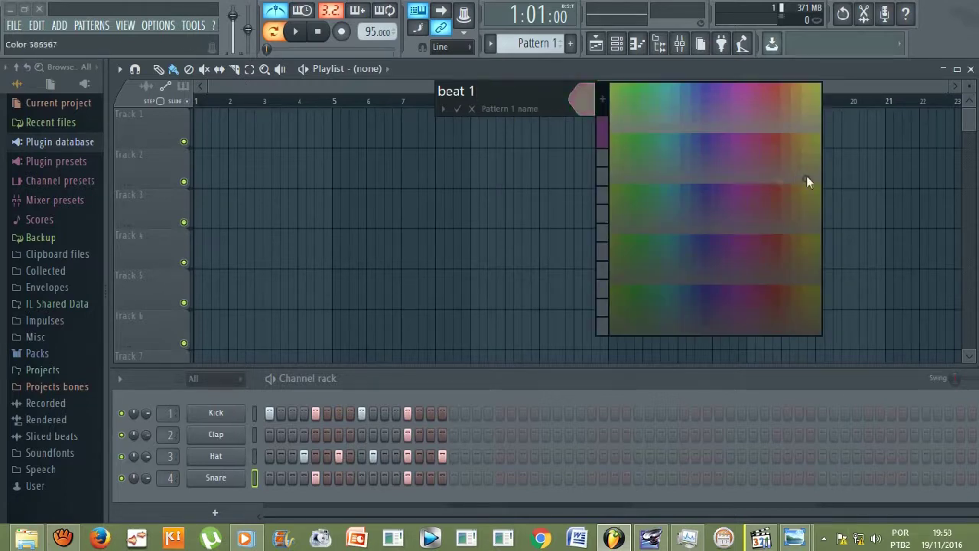
pyautogui.click(817, 87)
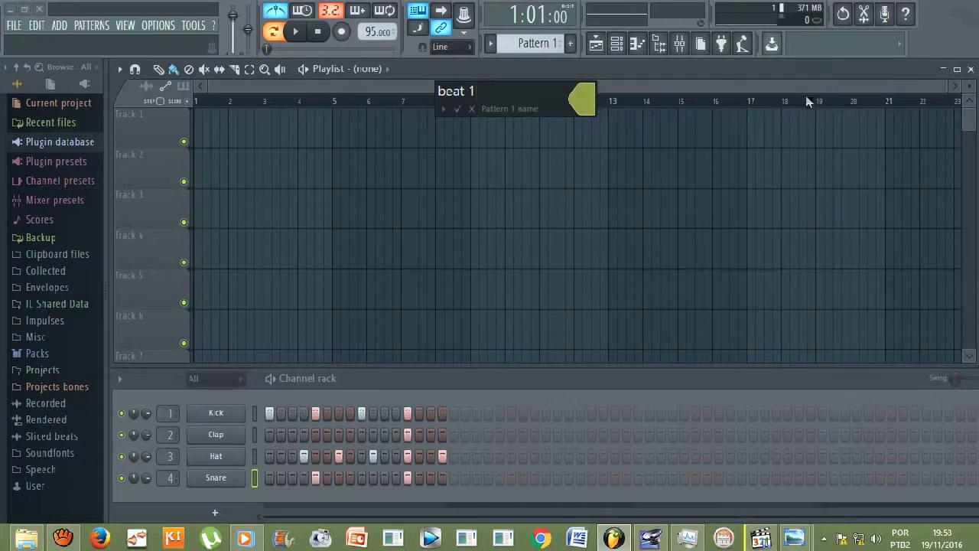
pyautogui.click(457, 109)
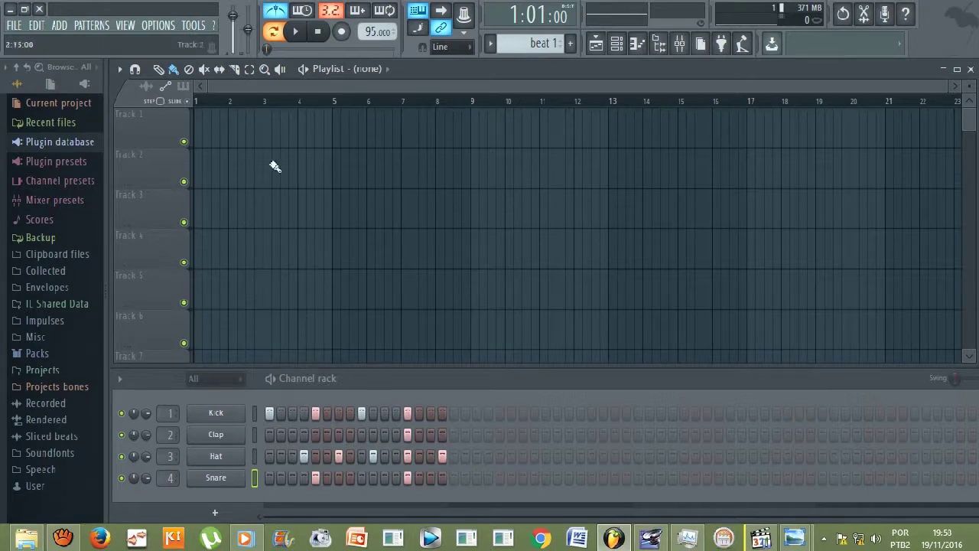
# Step: Place the beat 1 pattern clip on Track 1 of the playlist, starting at bar 1
pyautogui.click(208, 130)
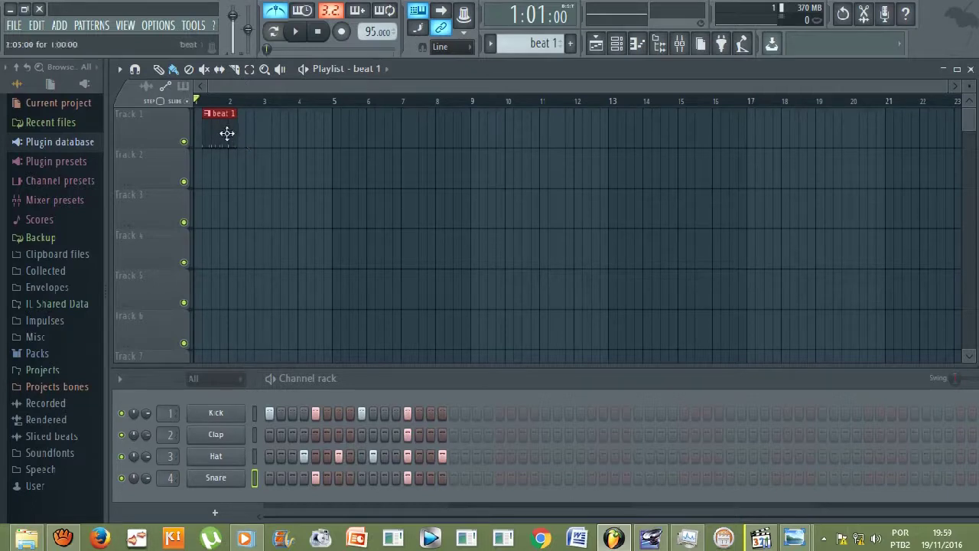
pyautogui.moveTo(223, 133); pyautogui.dragTo(212, 129)
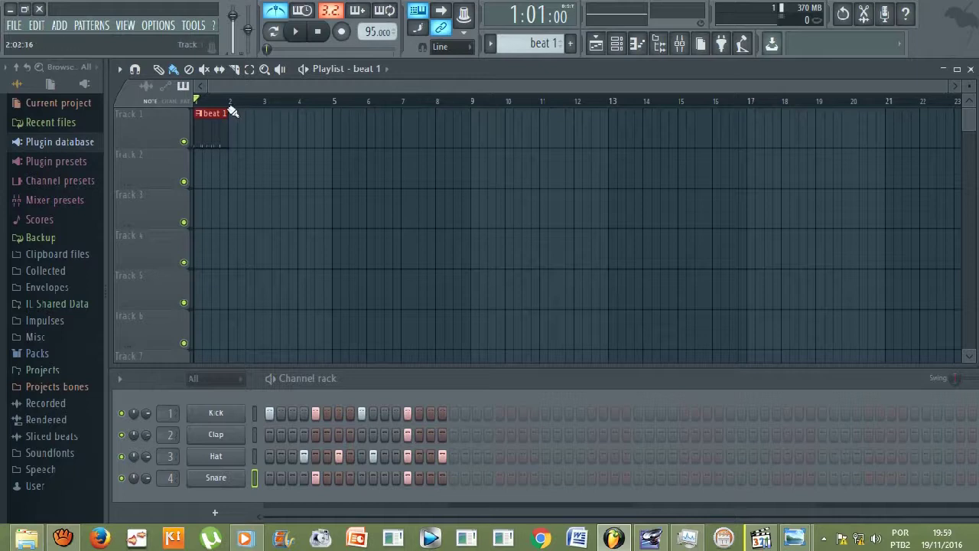
# Step: Play the arranged beat 1 clip in the playlist and stop playback
pyautogui.scroll(2, 214, 105)
pyautogui.scroll(4, 213, 104)
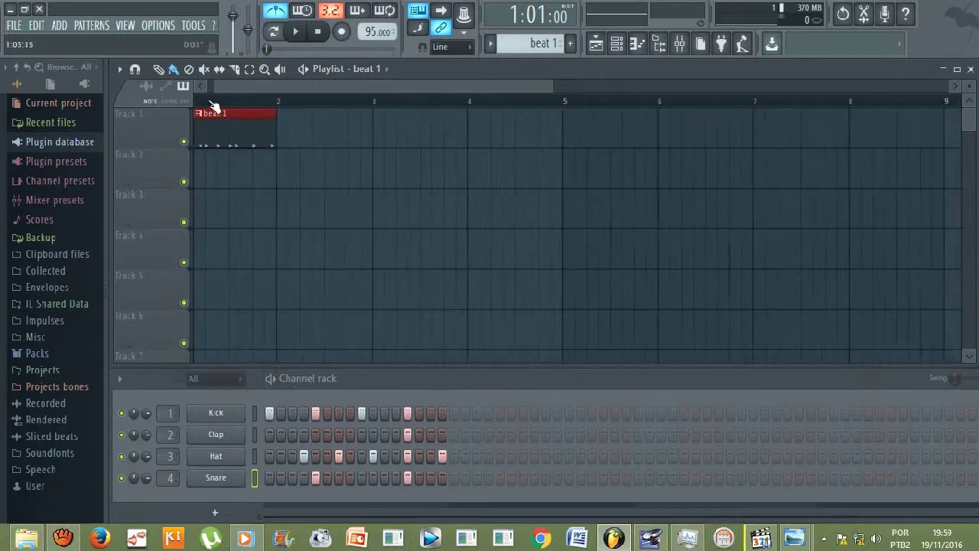
pyautogui.moveTo(233, 90); pyautogui.dragTo(204, 88)
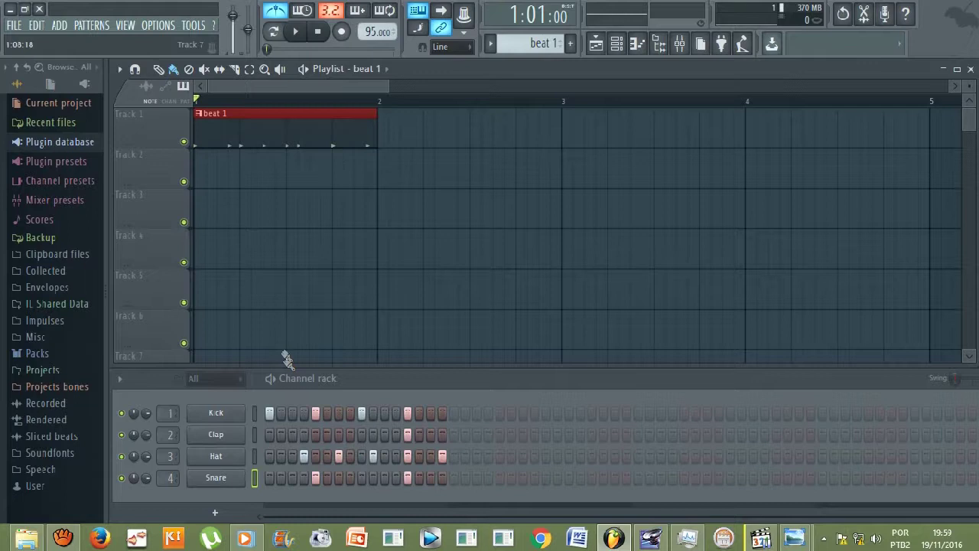
pyautogui.click(298, 32)
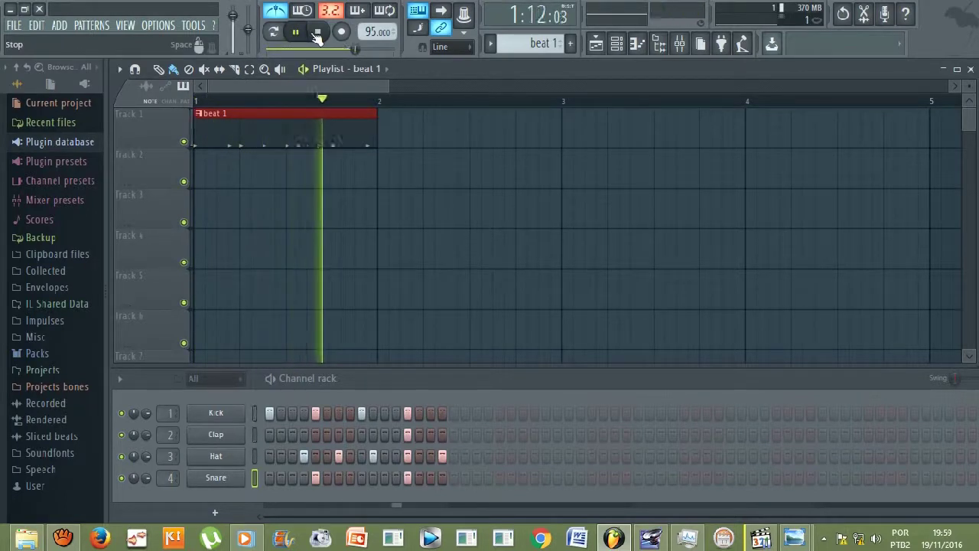
pyautogui.click(317, 33)
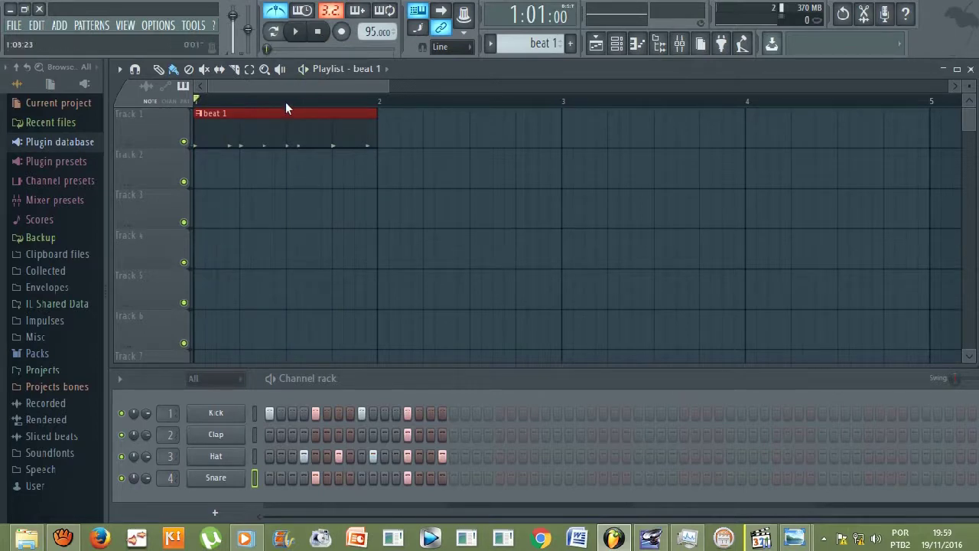
pyautogui.scroll(-2, 286, 101)
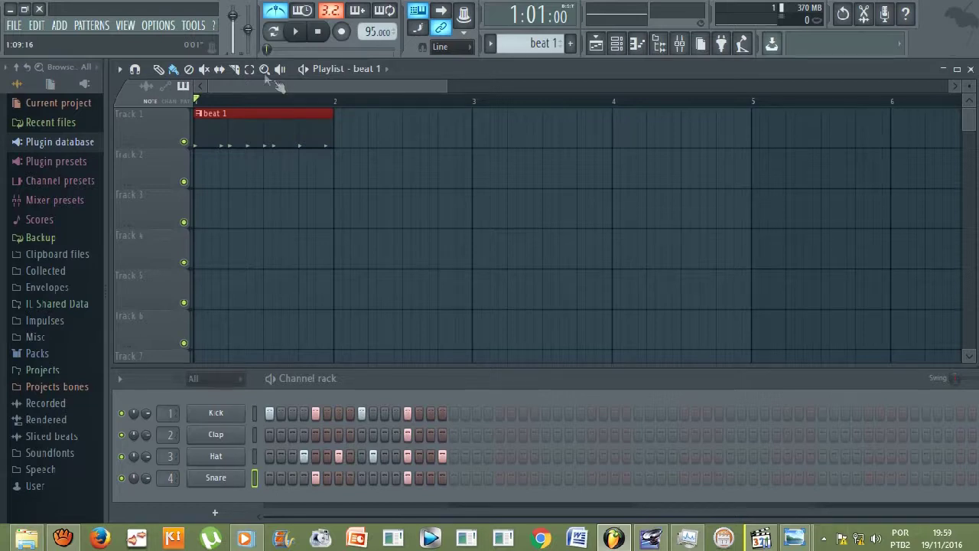
# Step: Start an MP3 export of the project and choose the personal user folder as the save location
pyautogui.click(16, 28)
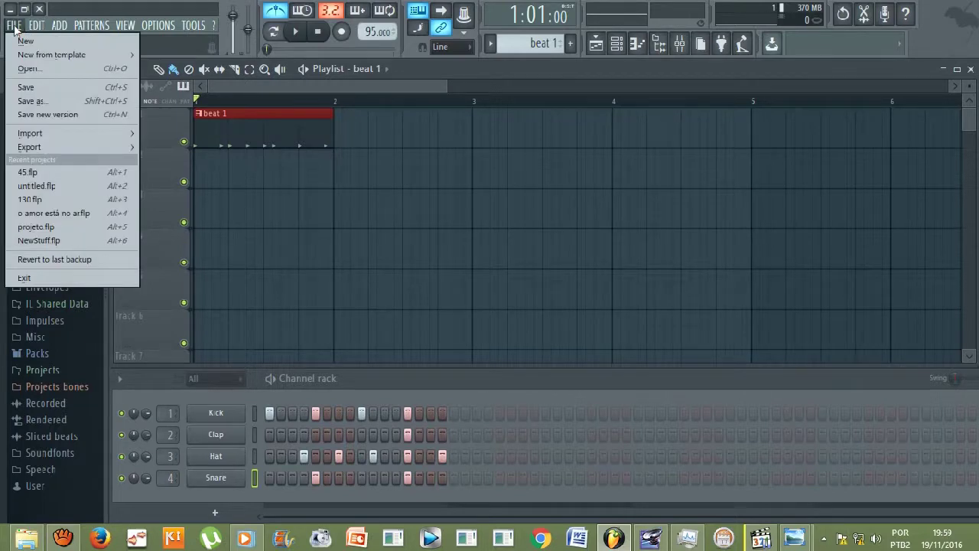
pyautogui.moveTo(46, 148)
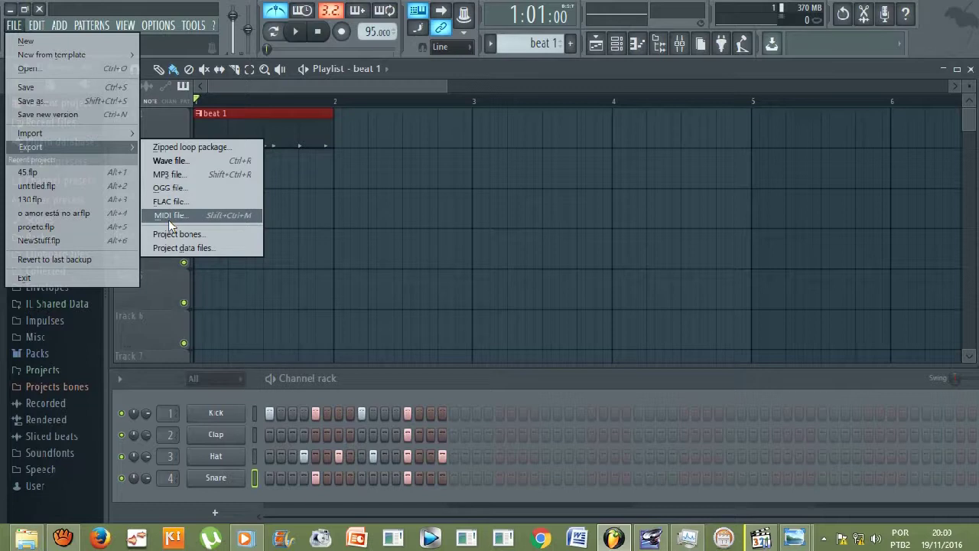
pyautogui.click(177, 175)
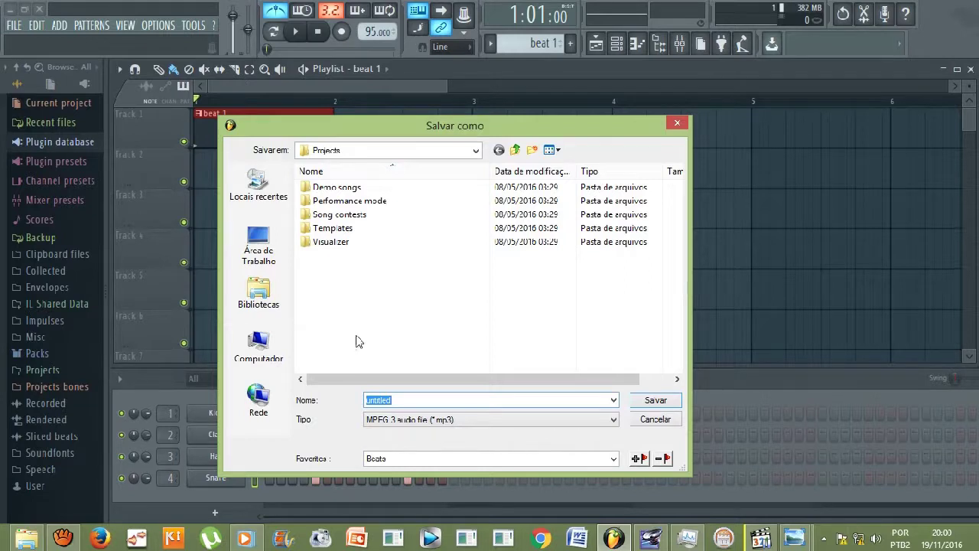
pyautogui.click(614, 400)
pyautogui.click(613, 400)
pyautogui.click(475, 150)
pyautogui.click(475, 151)
pyautogui.click(476, 152)
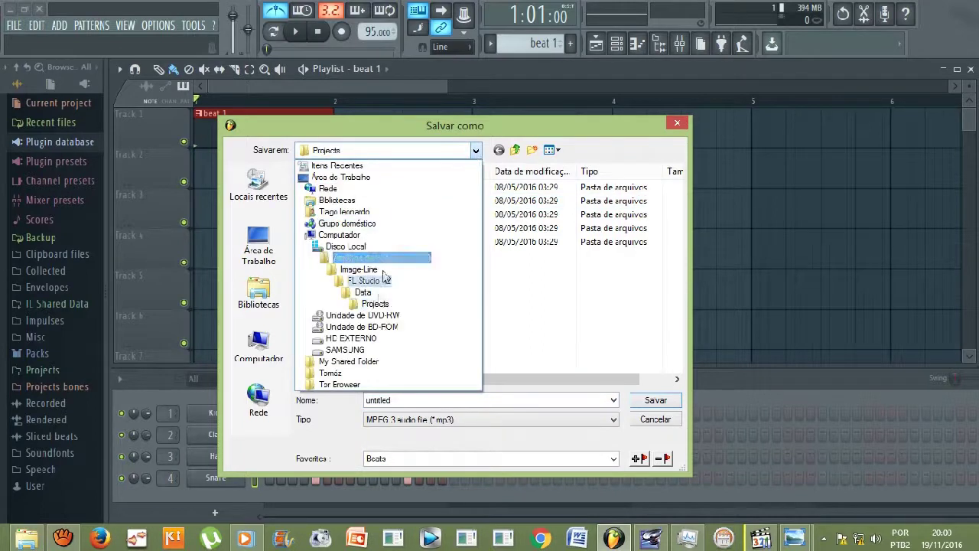
pyautogui.click(345, 212)
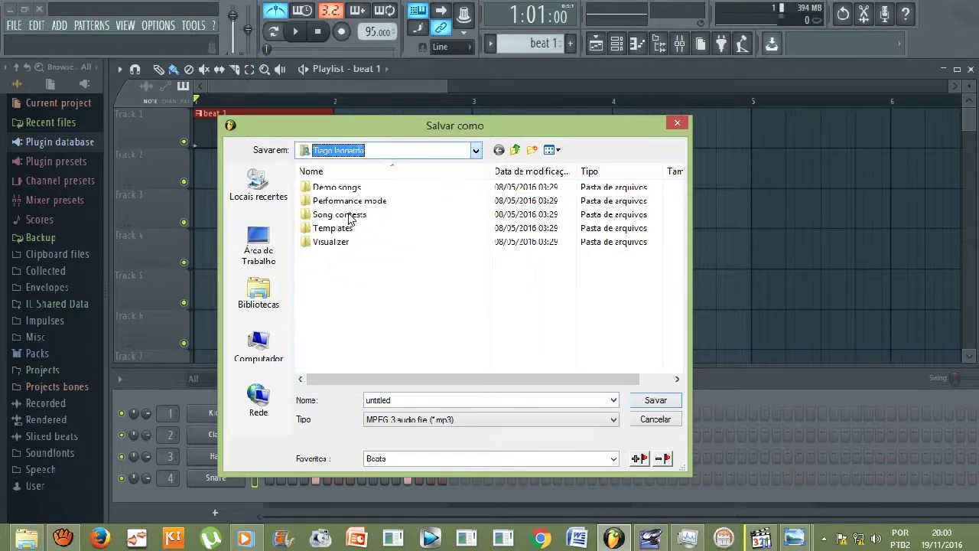
pyautogui.scroll(-2, 673, 229)
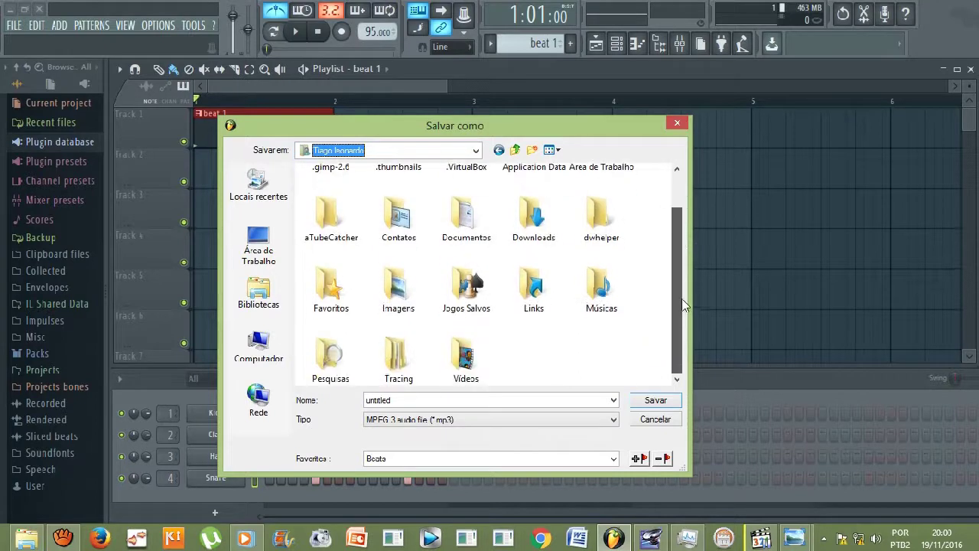
# Step: Name the exported MP3 file "beat 1" and save it
pyautogui.click(395, 399)
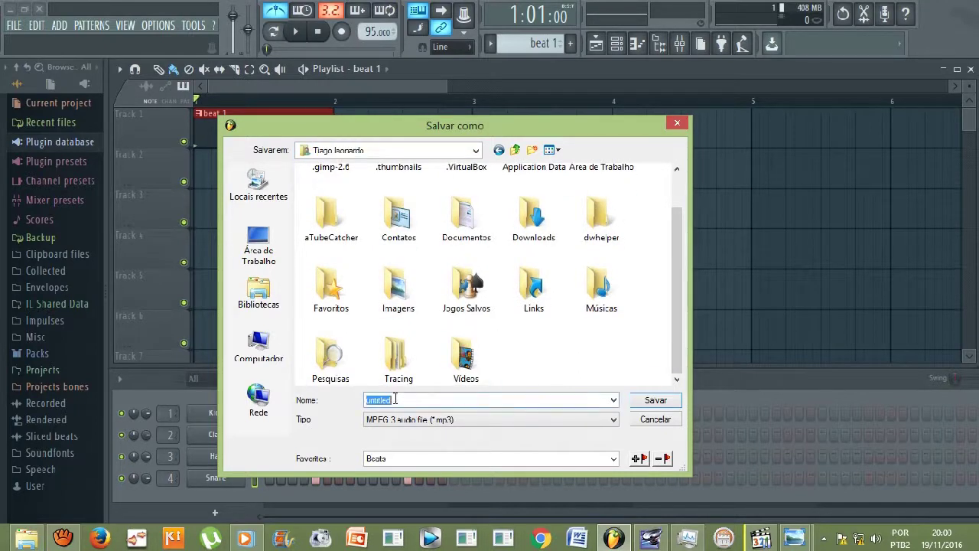
pyautogui.write('ber')
pyautogui.press('BackSpace')
pyautogui.write('at 1')
pyautogui.click(660, 402)
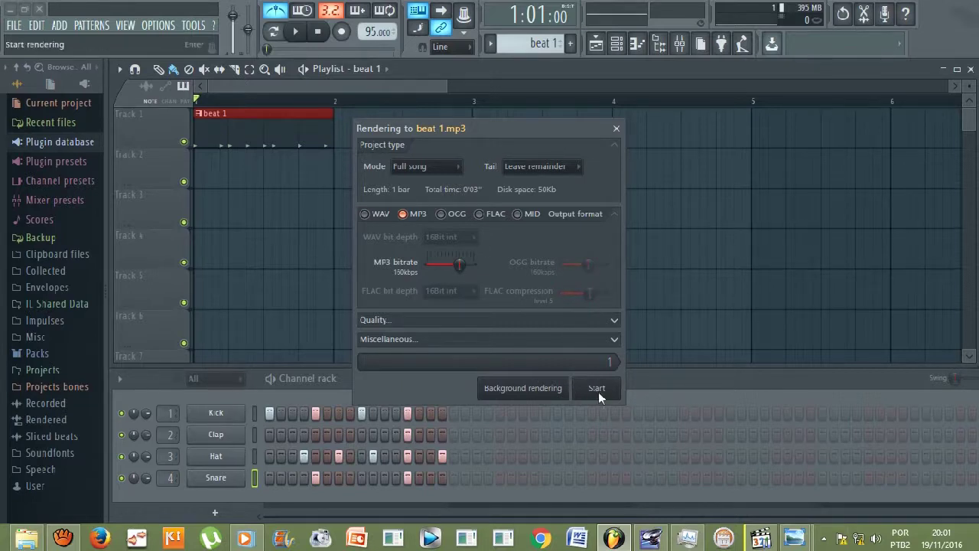
# Step: Look over the Quality and Miscellaneous render options, and render the full song to beat 1.mp3
pyautogui.click(618, 323)
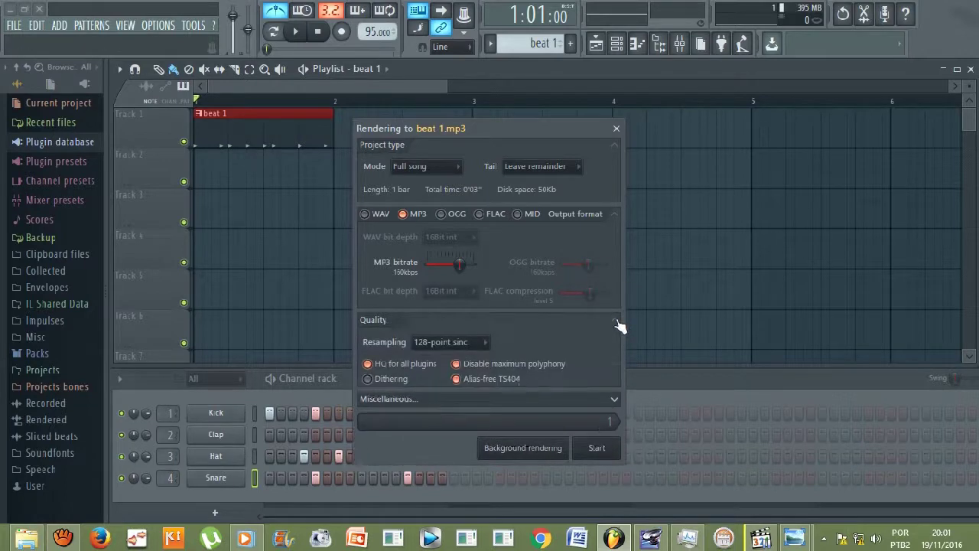
pyautogui.click(618, 325)
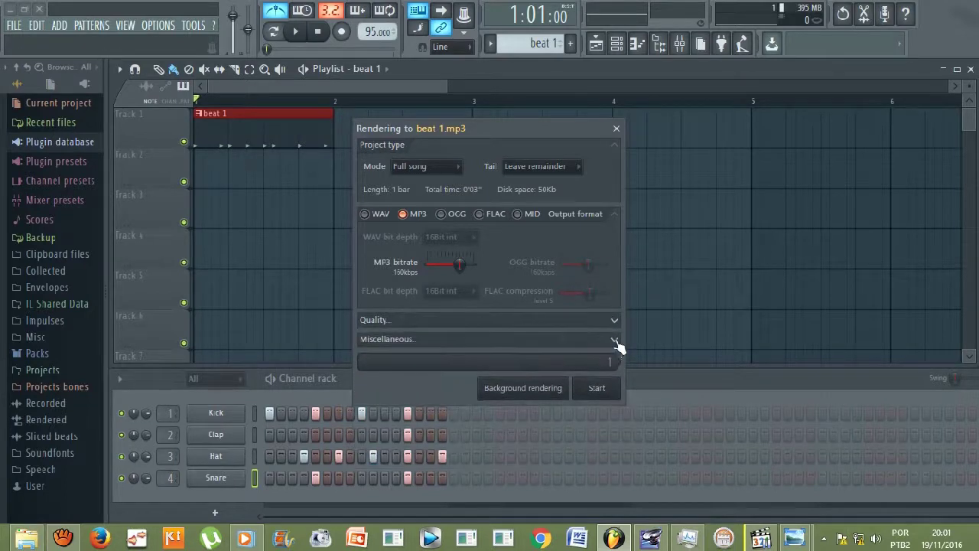
pyautogui.click(618, 342)
pyautogui.click(616, 341)
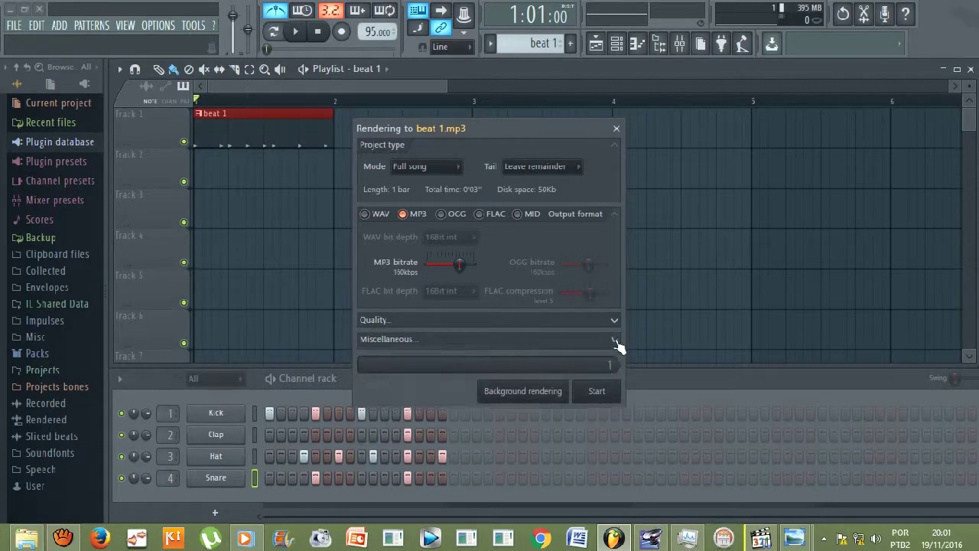
pyautogui.click(604, 391)
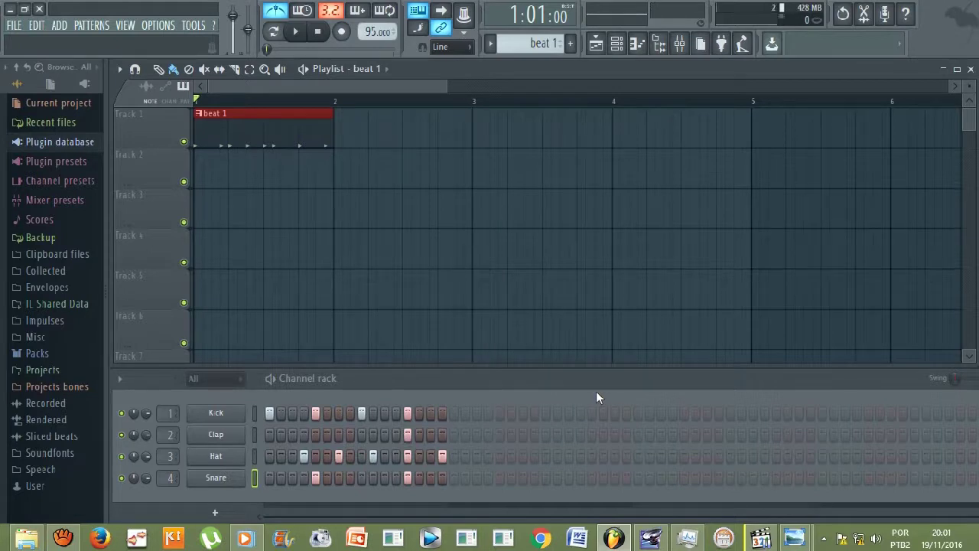
# Step: Switch to File Explorer, play the exported beat 1 MP3 from the personal user folder, and close the player
pyautogui.click(28, 543)
pyautogui.moveTo(142, 337); pyautogui.dragTo(141, 155)
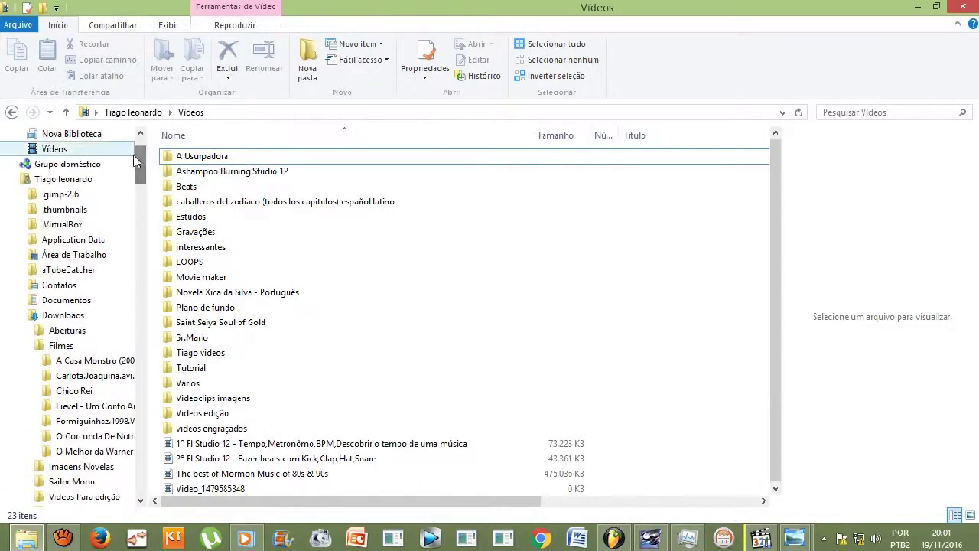
pyautogui.click(77, 179)
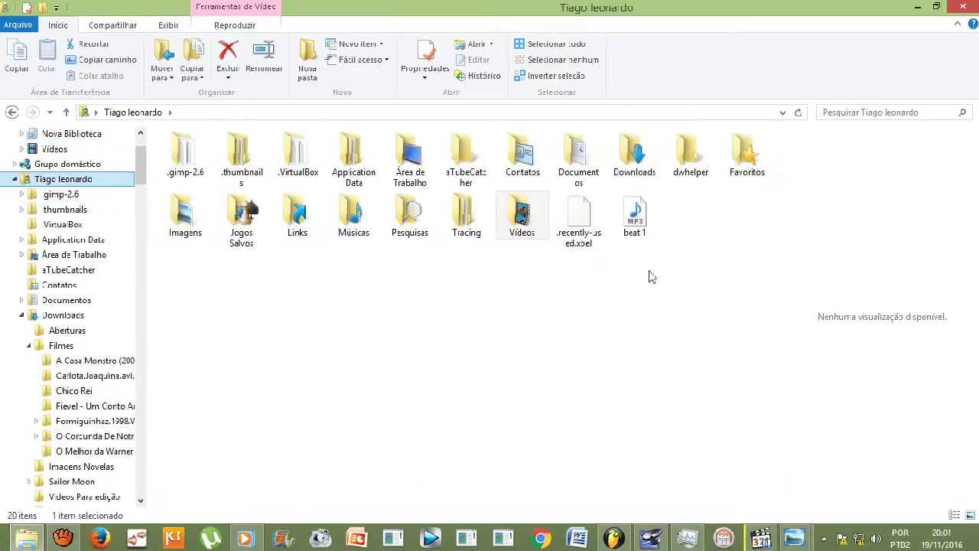
pyautogui.doubleClick(639, 222)
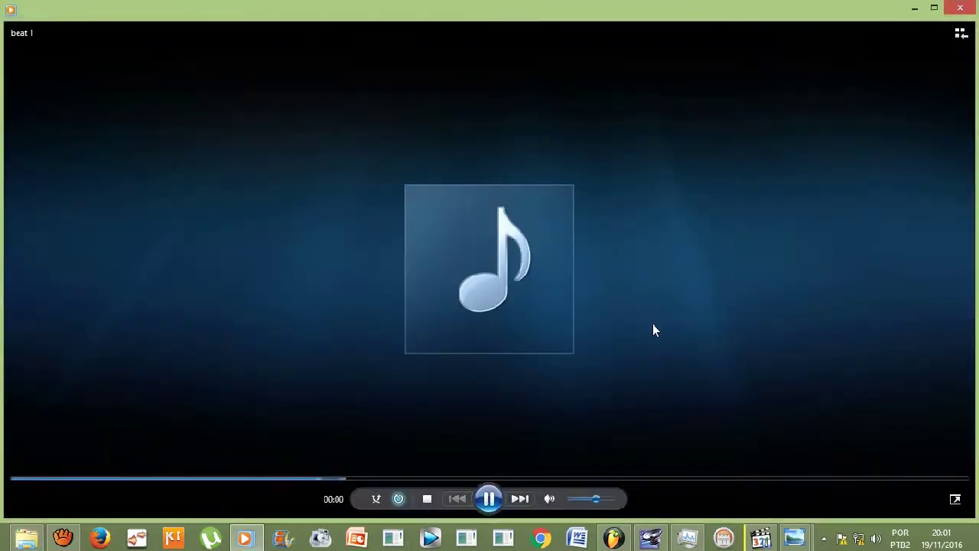
pyautogui.click(960, 8)
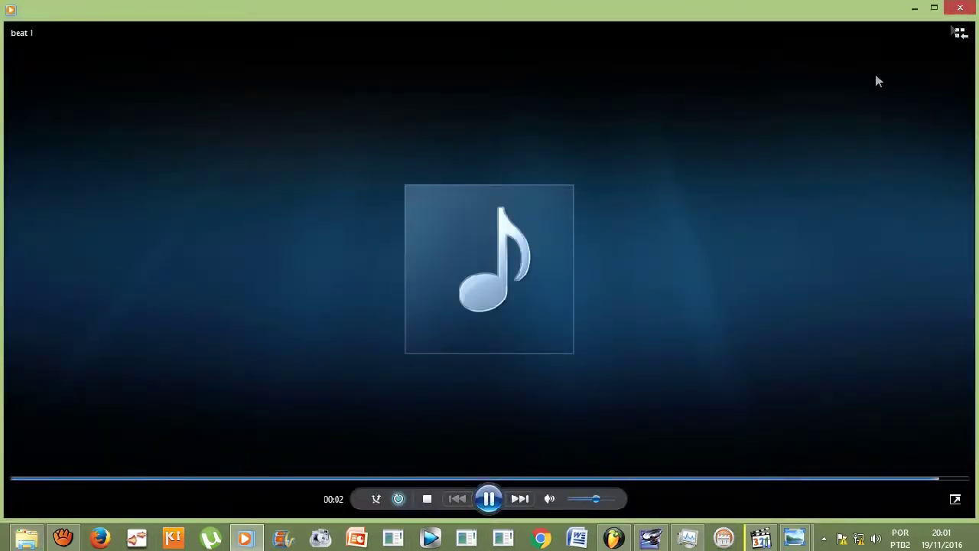